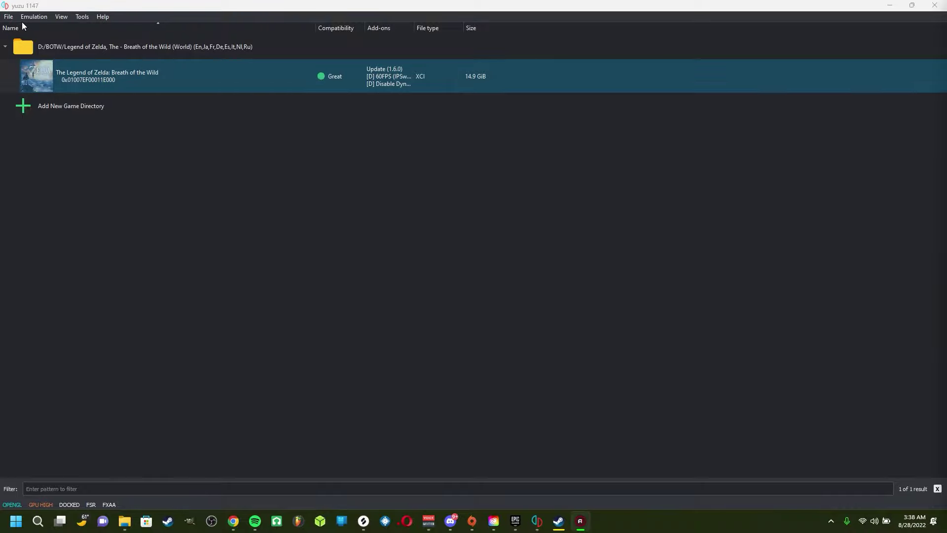
- Begin installing the BOTW v1.6.0 update file into NAND, then cancel the install
{"action": "left_click", "coordinate": [7, 16]}
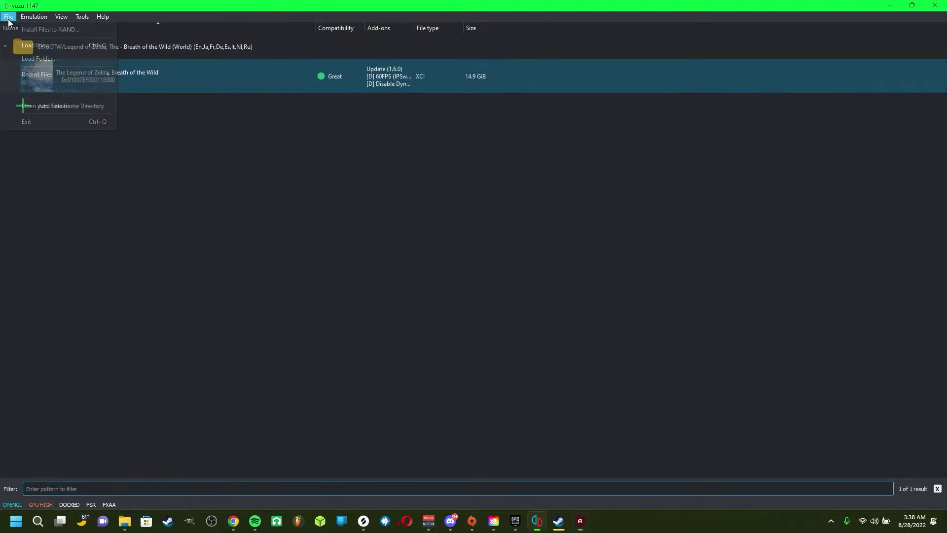
{"action": "left_click", "coordinate": [50, 32]}
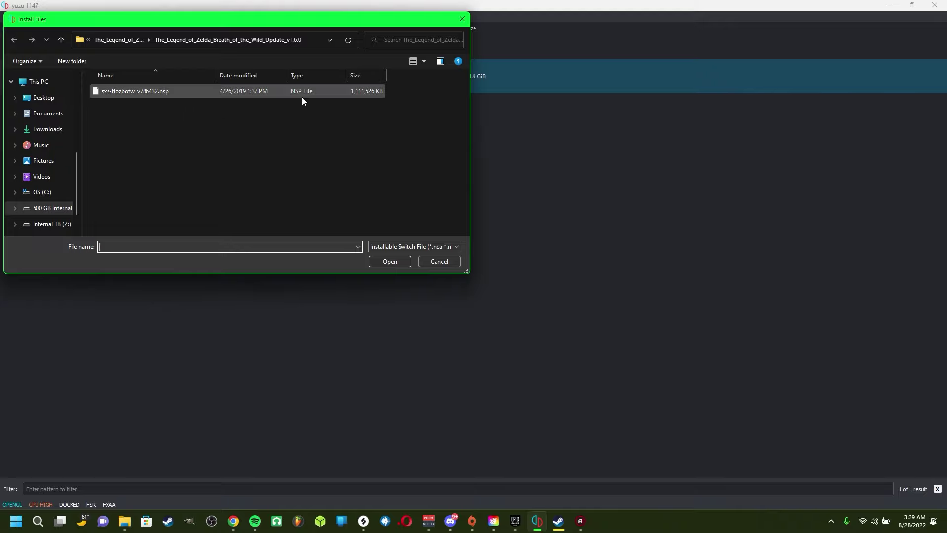
{"action": "left_click", "coordinate": [194, 93]}
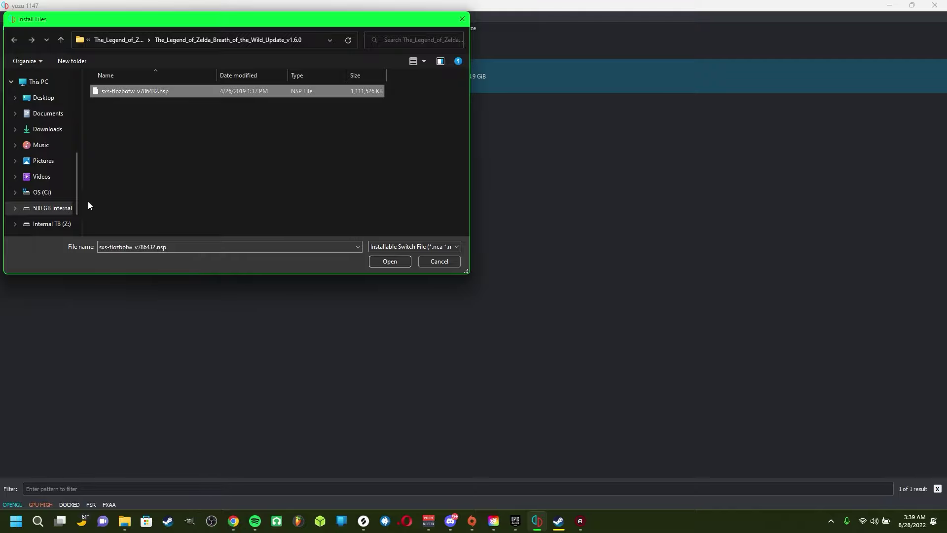
{"action": "left_click", "coordinate": [435, 262]}
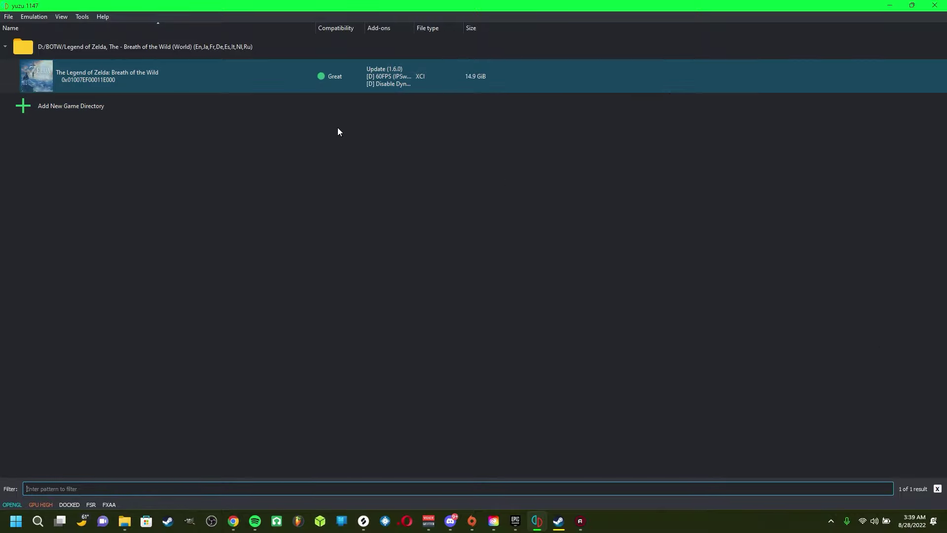
- Enable the 60FPS add-on in Breath of the Wild's properties
{"action": "right_click", "coordinate": [198, 64]}
{"action": "left_click", "coordinate": [251, 216]}
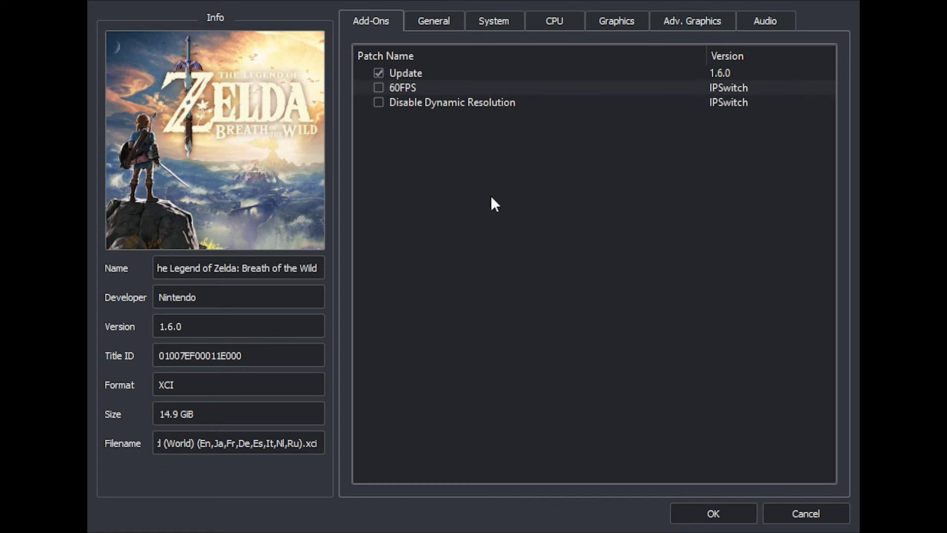
{"action": "left_click", "coordinate": [418, 156]}
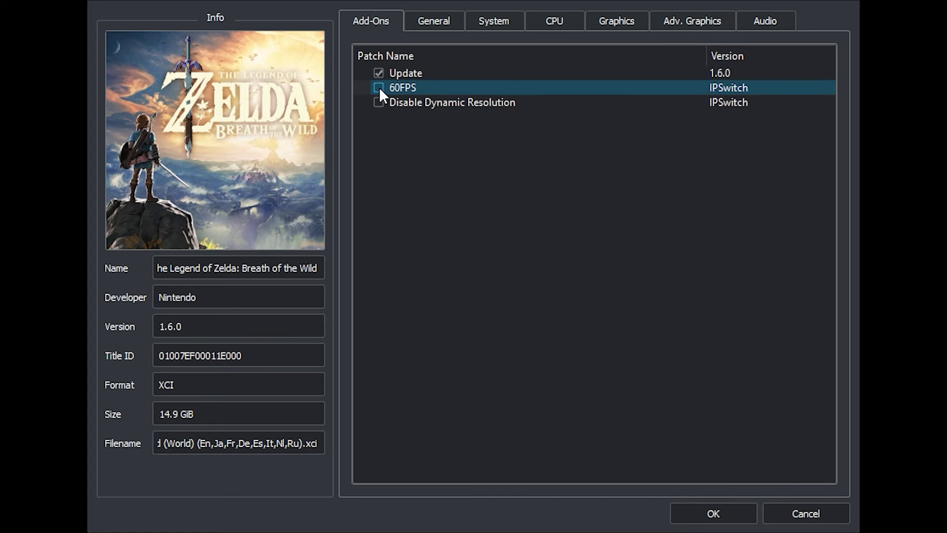
{"action": "left_click", "coordinate": [379, 88]}
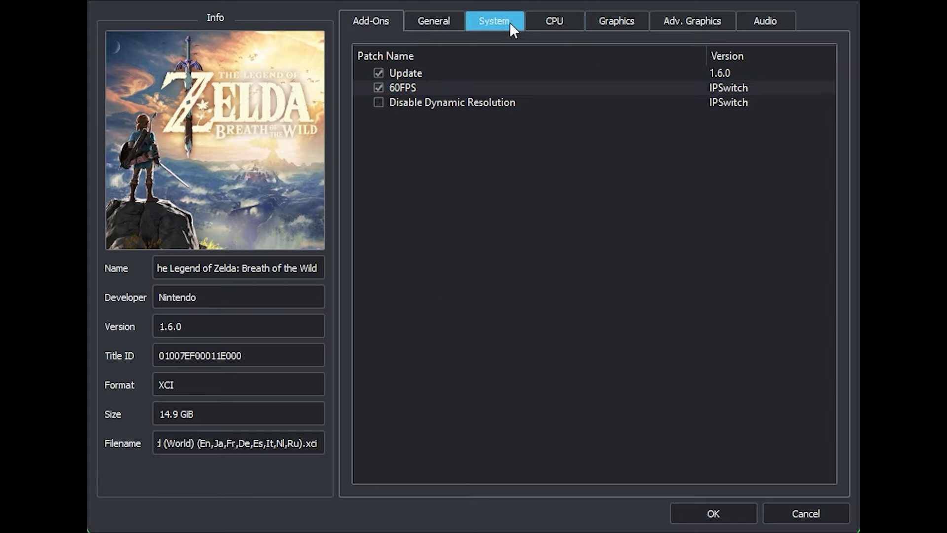
- Set the game's CPU accuracy to Auto
{"action": "left_click", "coordinate": [553, 21]}
{"action": "left_click", "coordinate": [638, 83]}
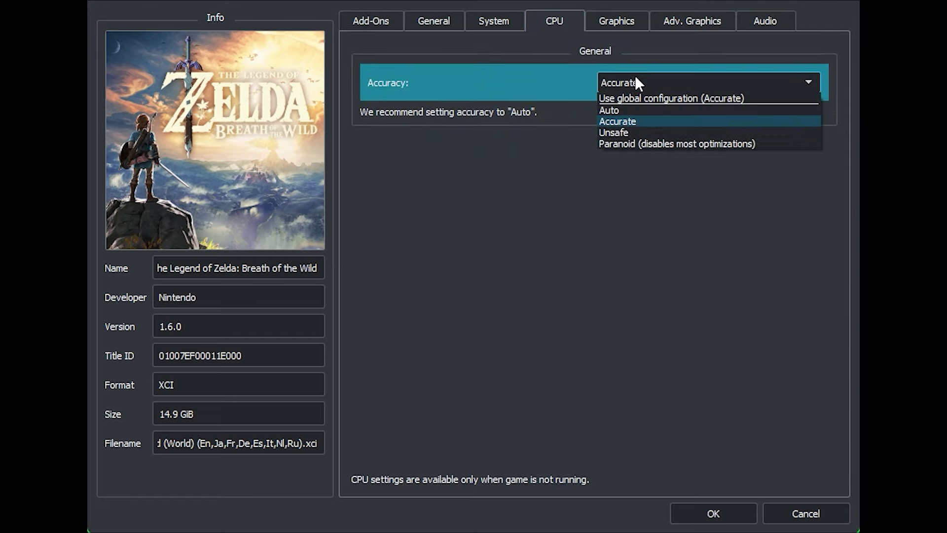
{"action": "left_click", "coordinate": [645, 109]}
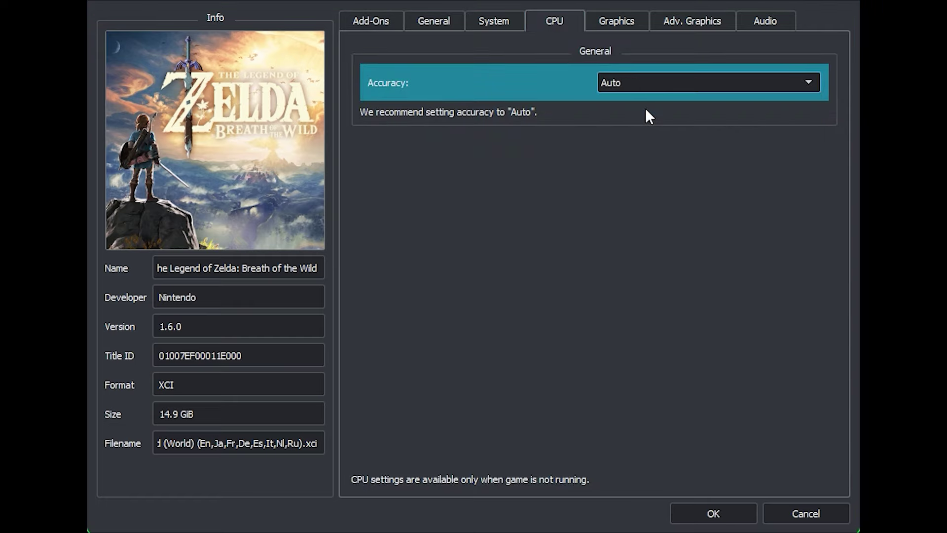
- Keep OpenGL as the graphics API and set the window adapting filter to Bilinear
{"action": "left_click", "coordinate": [623, 19]}
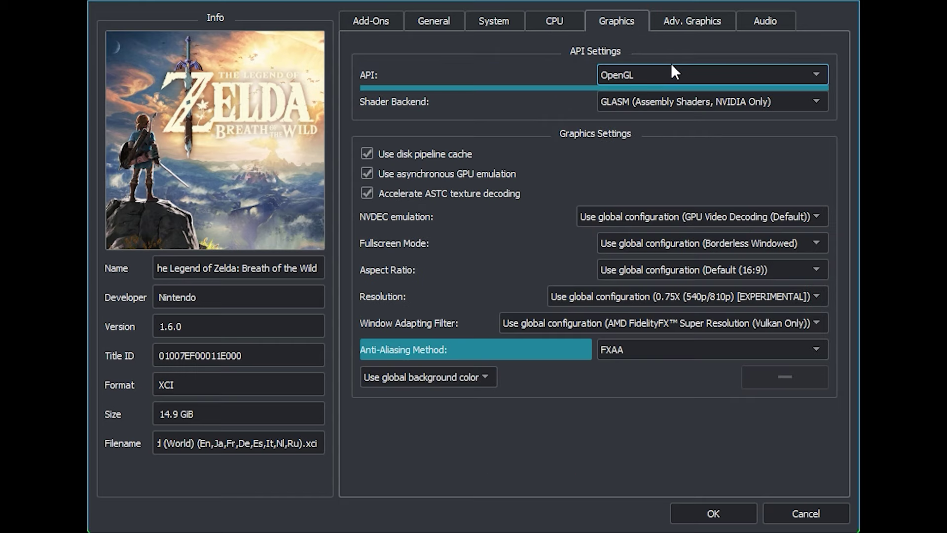
{"action": "left_click", "coordinate": [685, 73]}
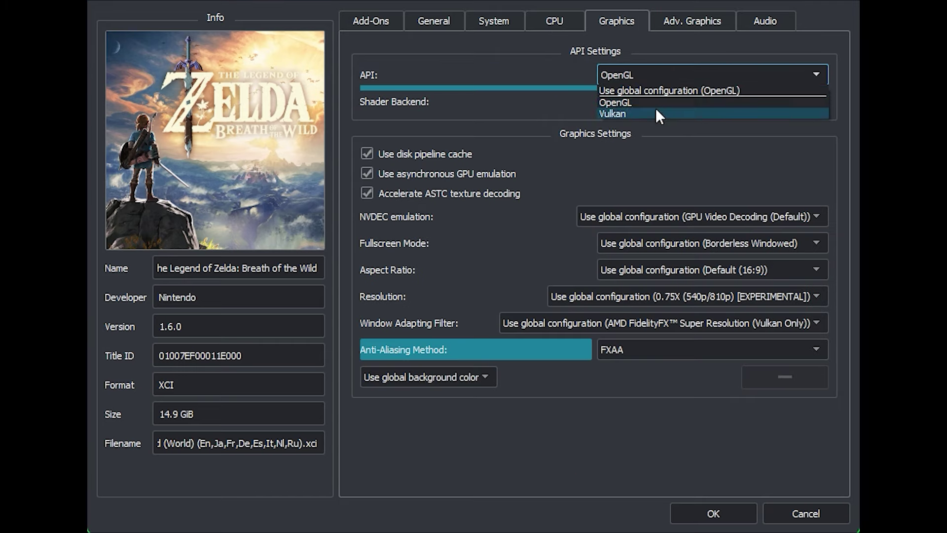
{"action": "left_click", "coordinate": [662, 68]}
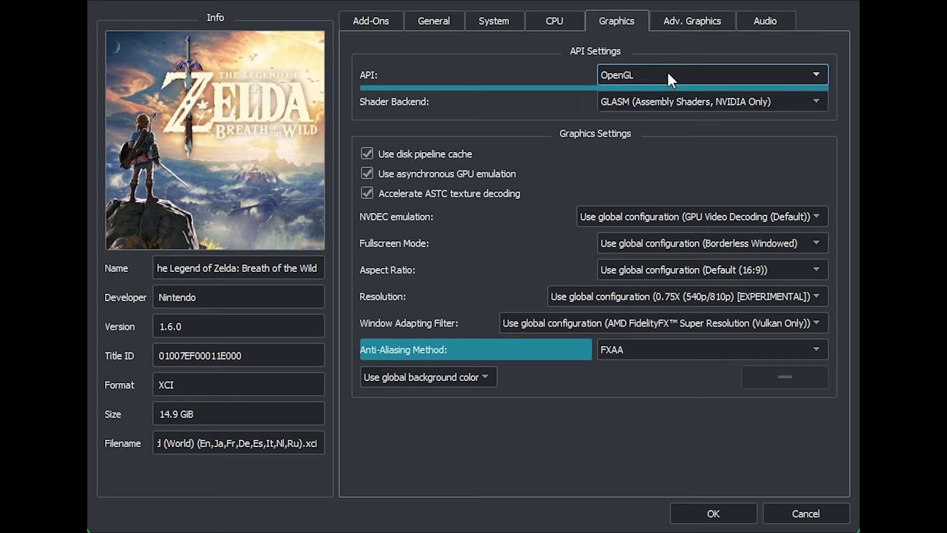
{"action": "left_click", "coordinate": [656, 328]}
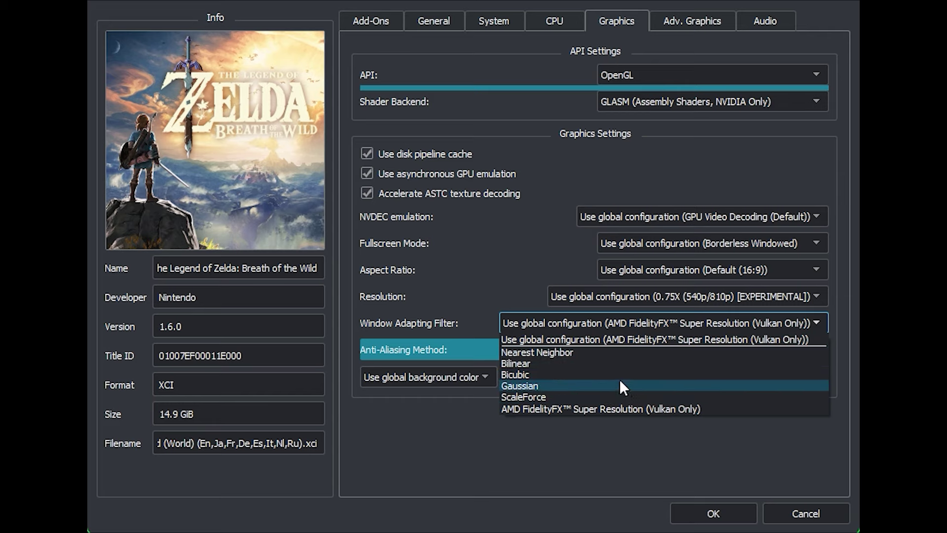
{"action": "left_click", "coordinate": [532, 364]}
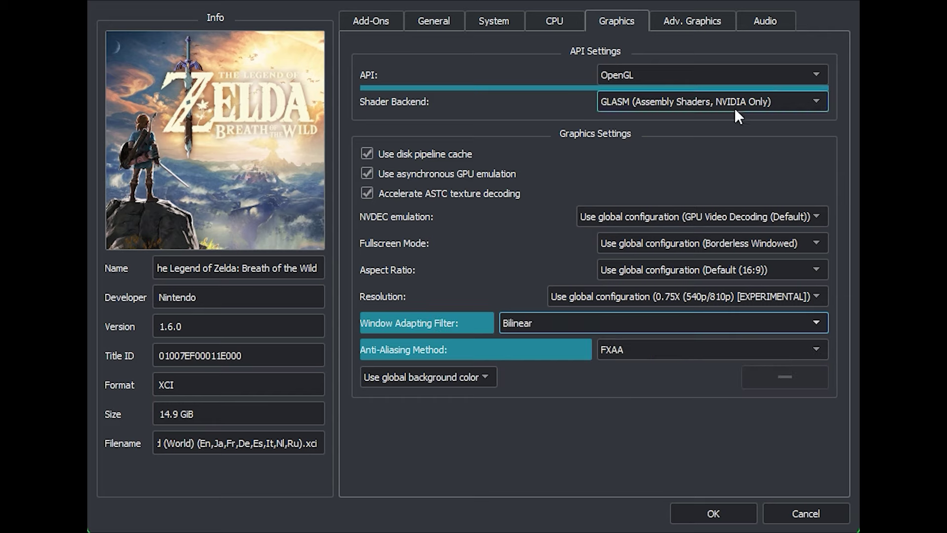
- Keep advanced graphics accuracy at Normal, review audio and CPU settings, then return to Add-Ons
{"action": "left_click", "coordinate": [710, 19]}
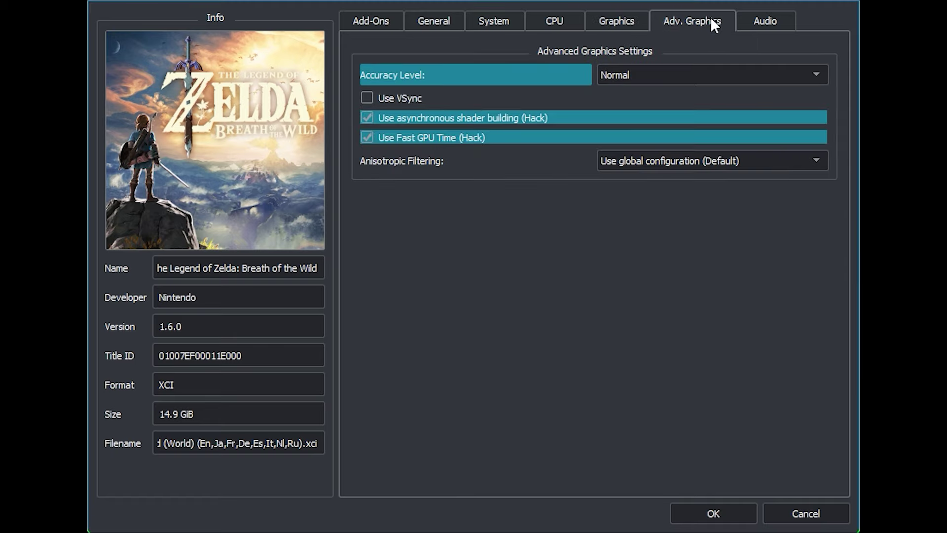
{"action": "left_click", "coordinate": [693, 74]}
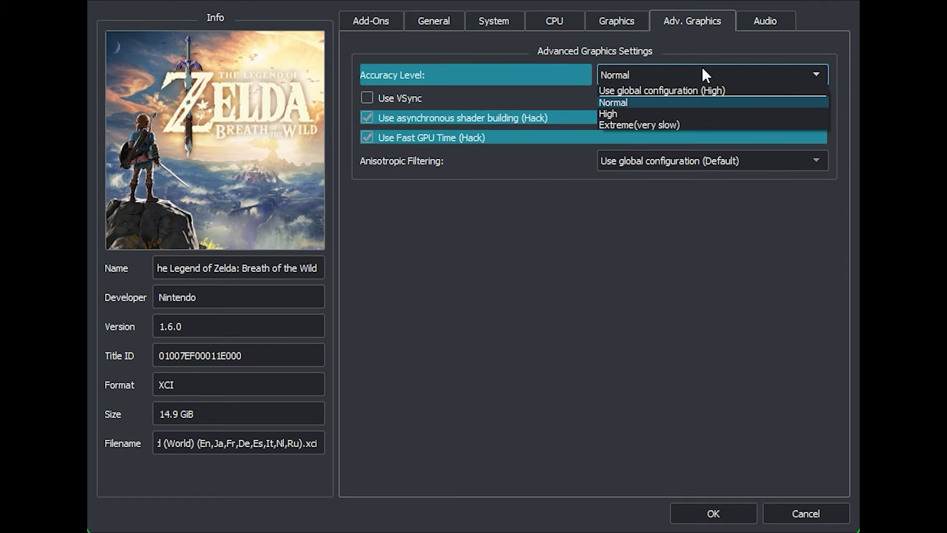
{"action": "left_click", "coordinate": [704, 70]}
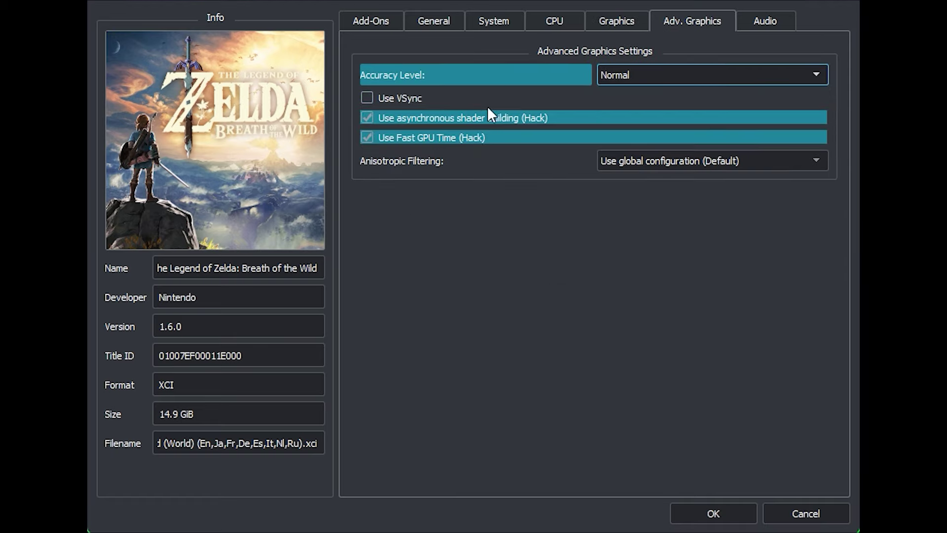
{"action": "left_click", "coordinate": [764, 20]}
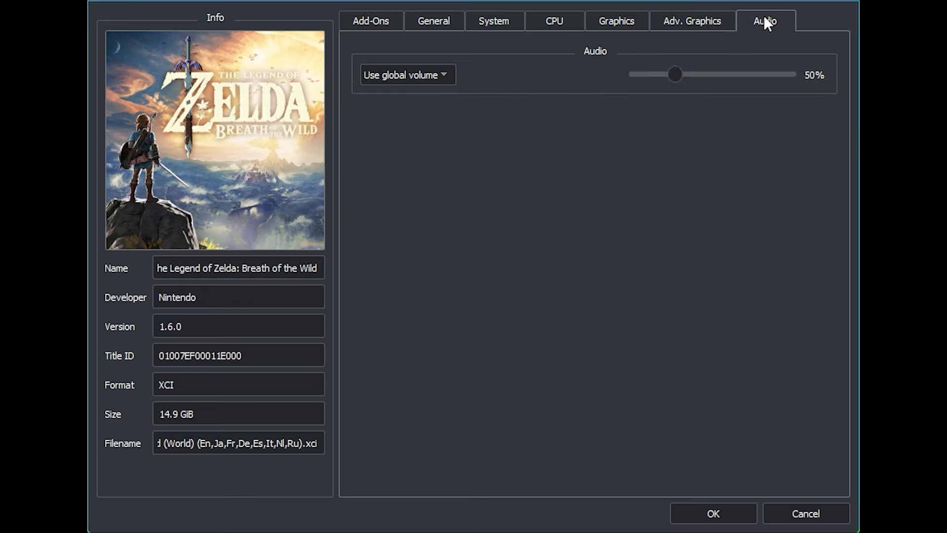
{"action": "left_click", "coordinate": [563, 19]}
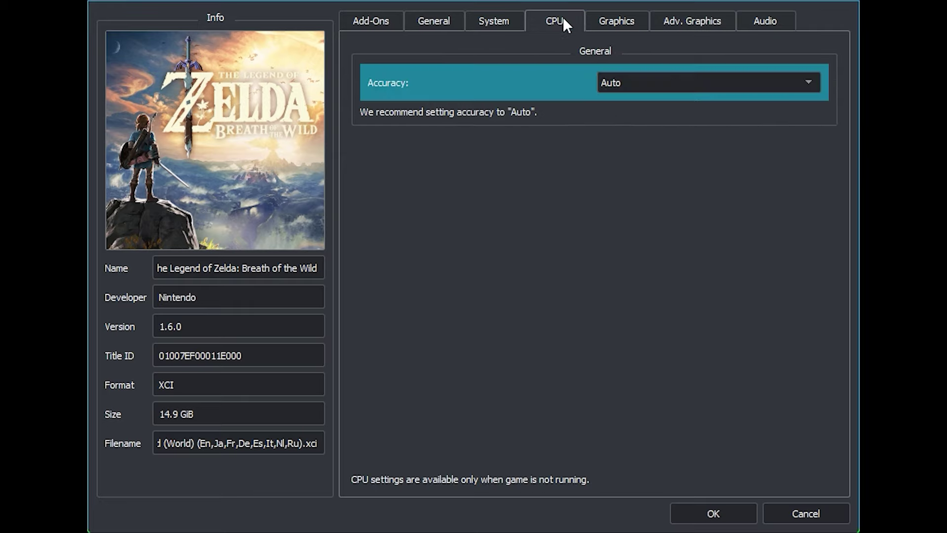
{"action": "left_click", "coordinate": [373, 21]}
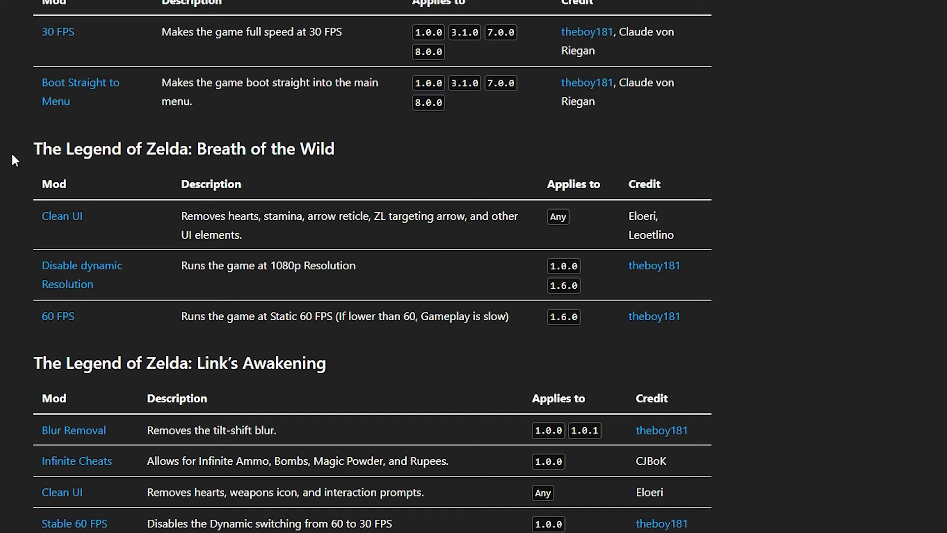
- Underline the Breath of the Wild heading in the wiki's mods table
{"action": "left_click_drag", "start_coordinate": [24, 162], "coordinate": [372, 175]}
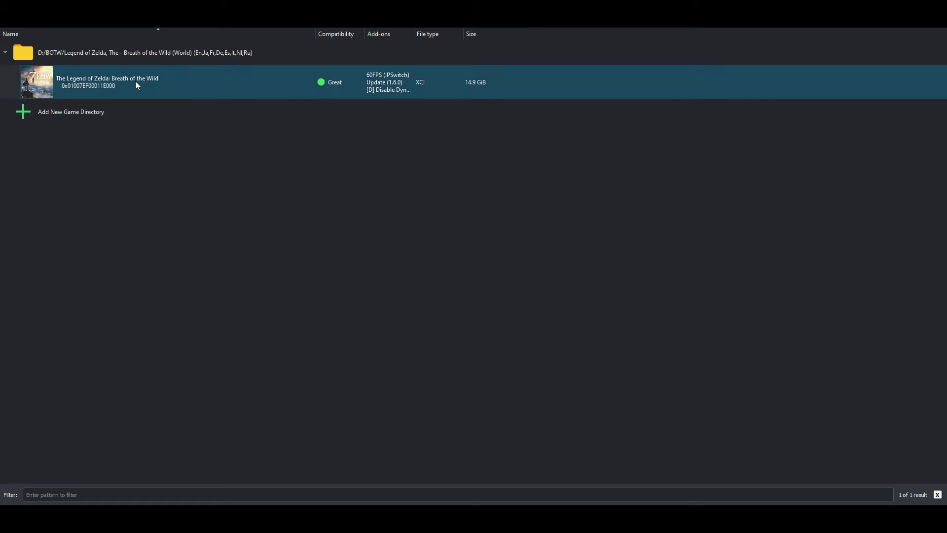
- Launch Breath of the Wild from the game list
{"action": "left_click", "coordinate": [135, 81]}
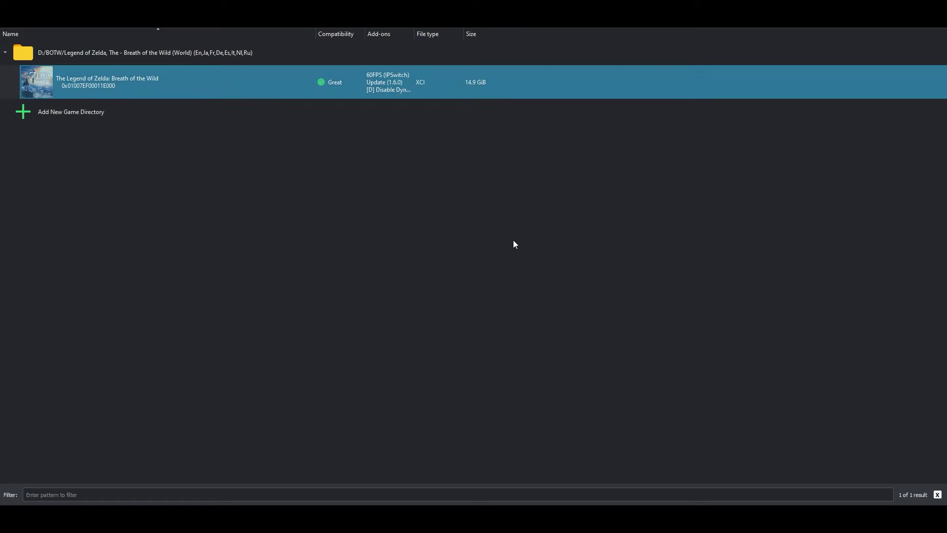
{"action": "key", "text": "Return"}
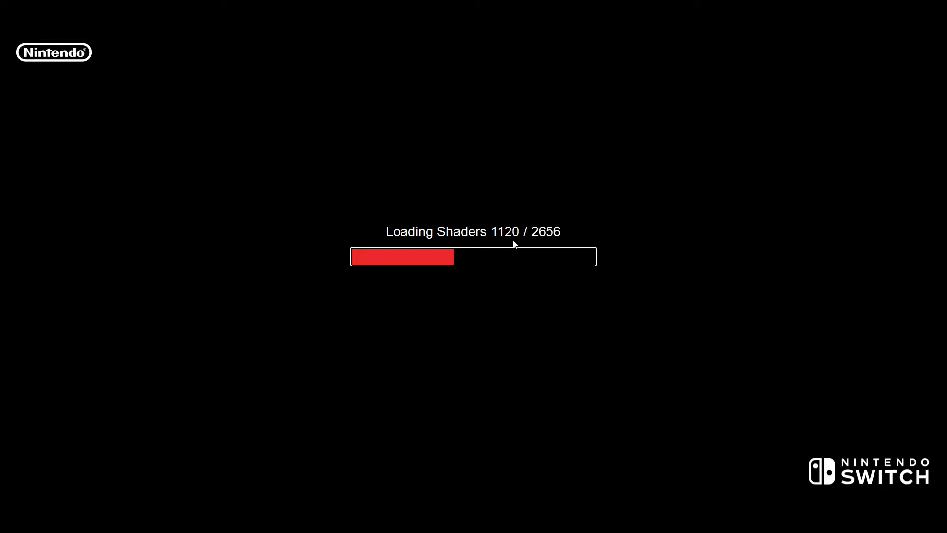